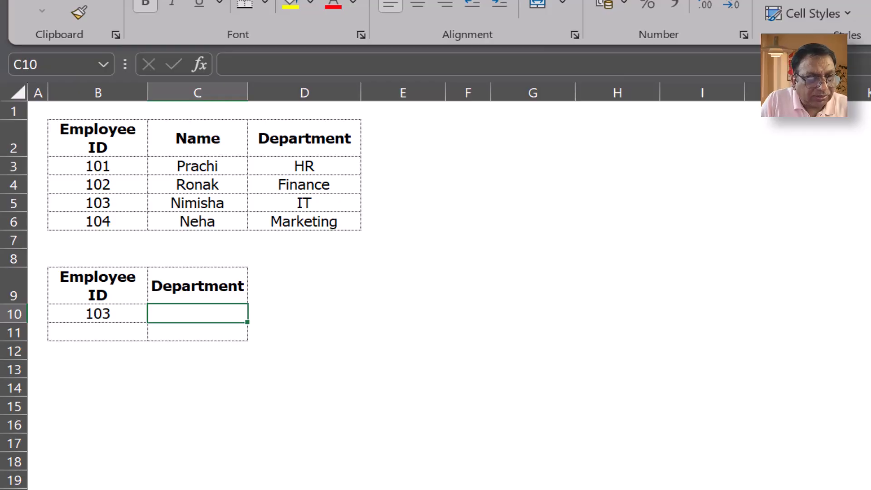
In C10, enter a VLOOKUP that finds B10 in B3:D6 and returns column 3 with an exact match (FALSE).
{"action": "type", "text": "=vl"}
{"action": "key", "text": "Tab"}
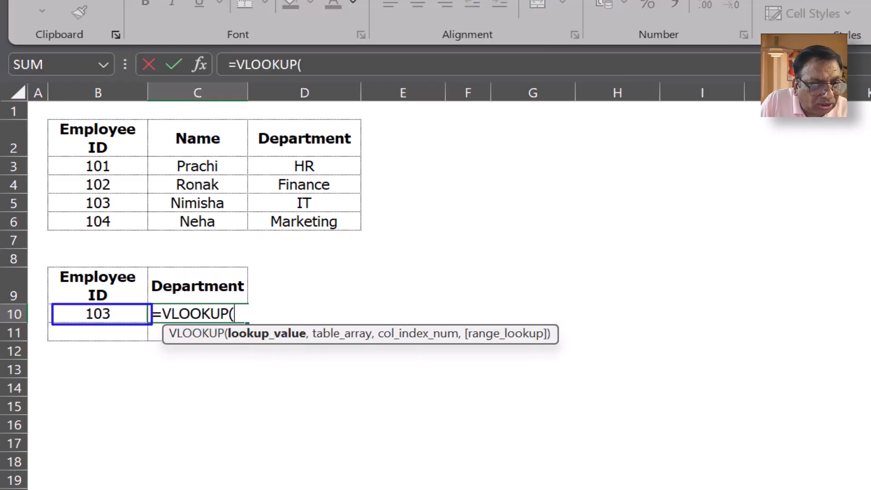
{"action": "left_click", "coordinate": [98, 313]}
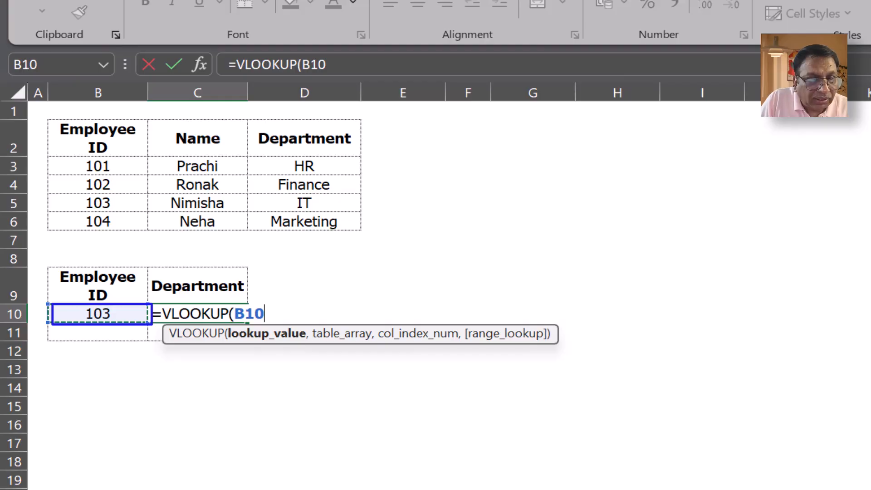
{"action": "type", "text": ","}
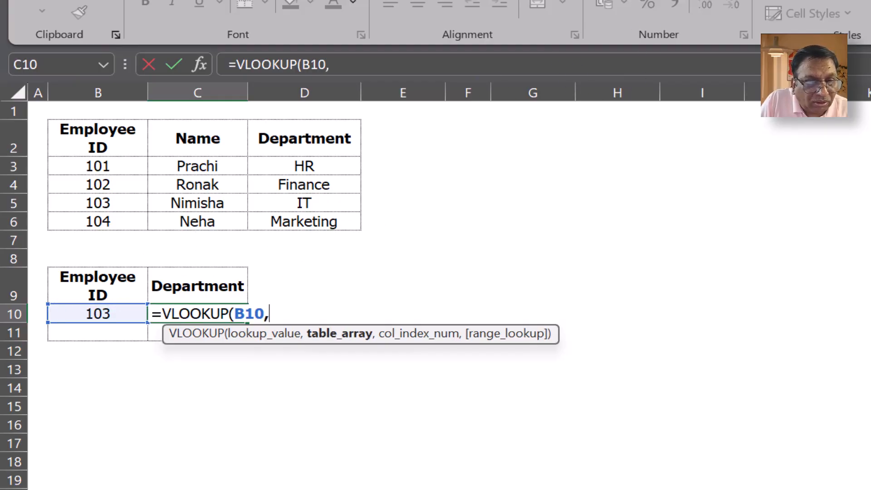
{"action": "mouse_move", "coordinate": [98, 166]}
{"action": "left_mouse_down"}
{"action": "mouse_move", "coordinate": [242, 225]}
{"action": "mouse_move", "coordinate": [356, 225]}
{"action": "left_mouse_up"}
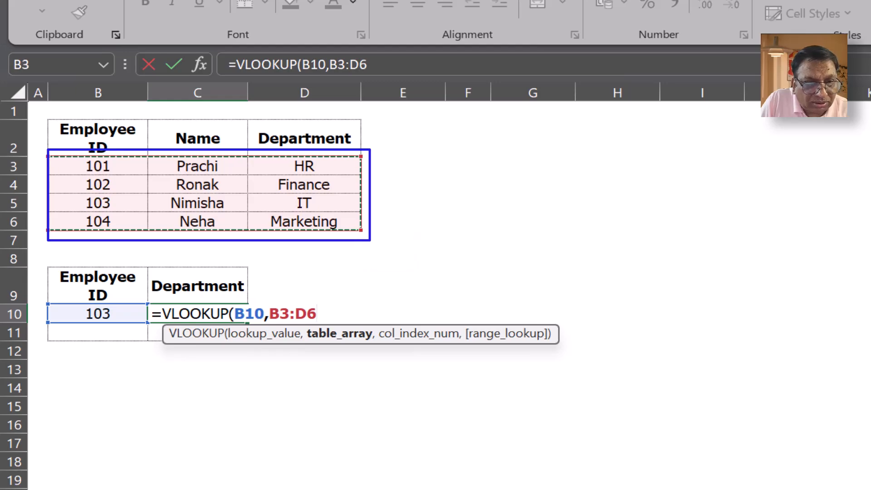
{"action": "type", "text": ","}
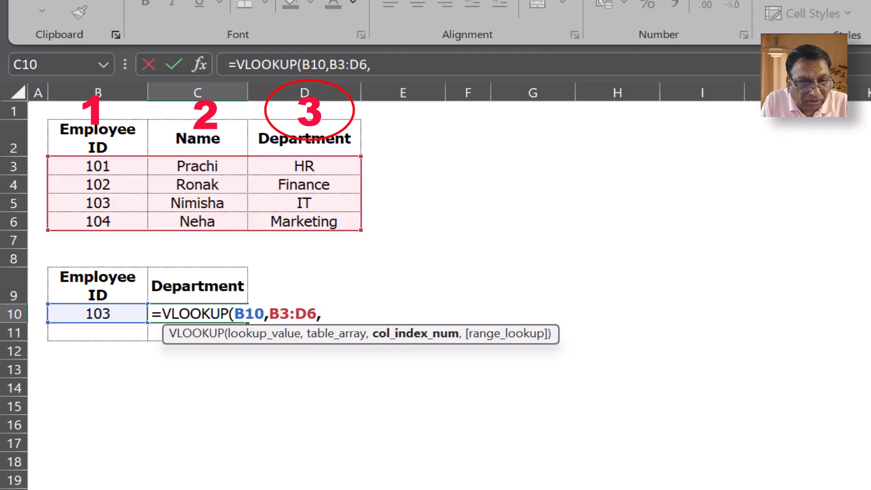
{"action": "type", "text": "3"}
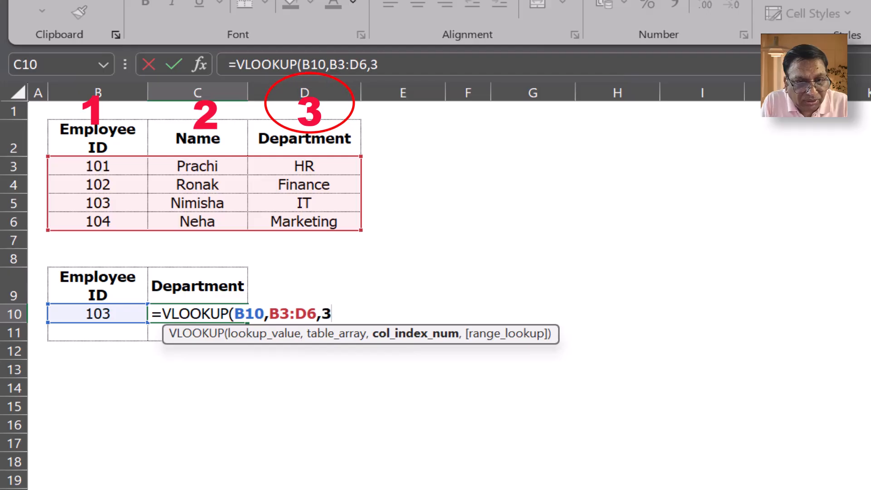
{"action": "type", "text": ","}
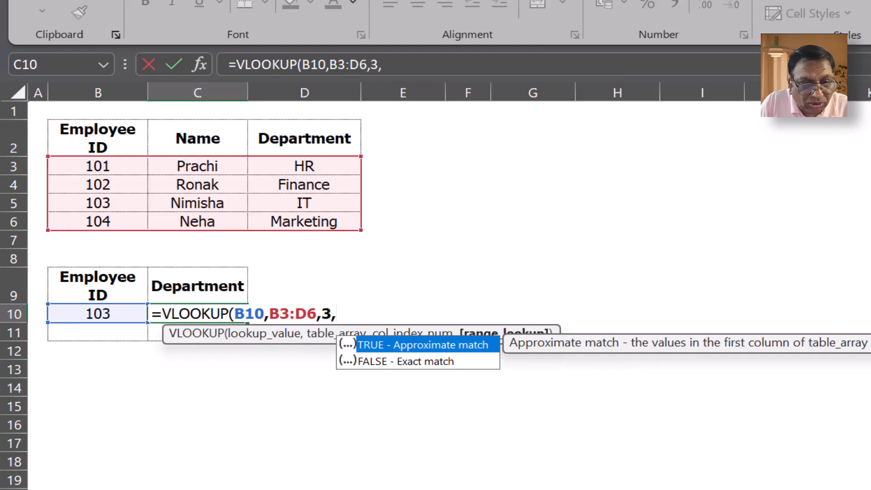
{"action": "key", "text": "Down"}
{"action": "key", "text": "Tab"}
{"action": "key", "text": "Return"}
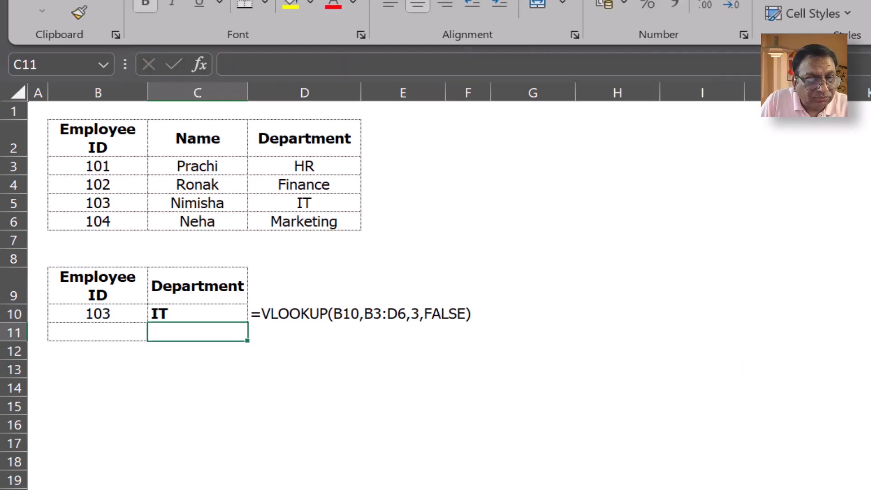
Fill the VLOOKUP formula from C10 down to C11 and enter employee ID 101 in B11.
{"action": "key", "text": "Up"}
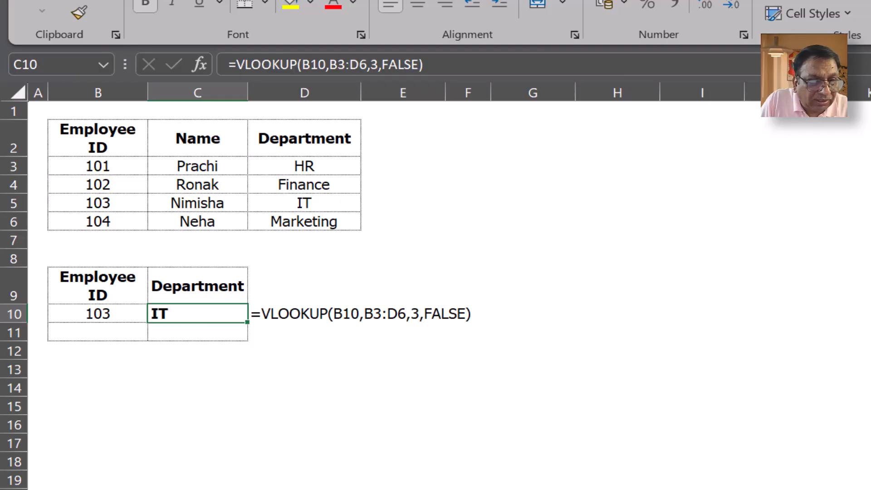
{"action": "left_click_drag", "start_coordinate": [248, 322], "coordinate": [248, 338]}
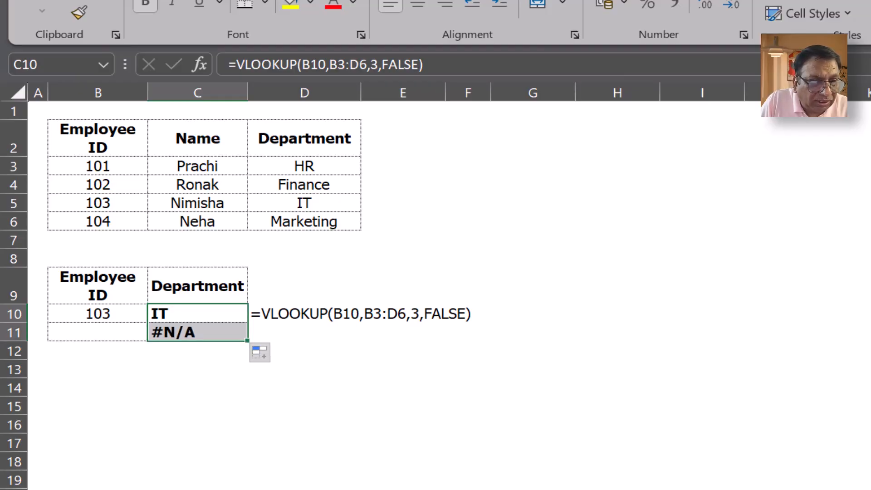
{"action": "left_click", "coordinate": [98, 332]}
{"action": "type", "text": "101"}
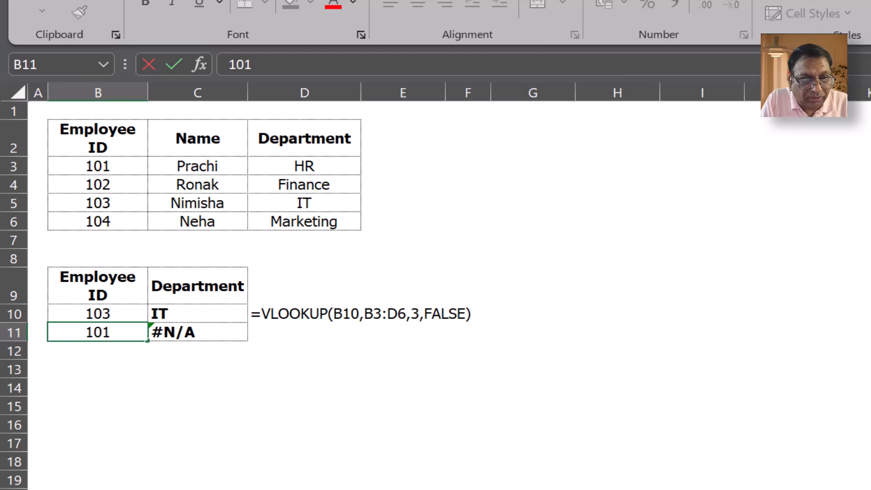
{"action": "key", "text": "Return"}
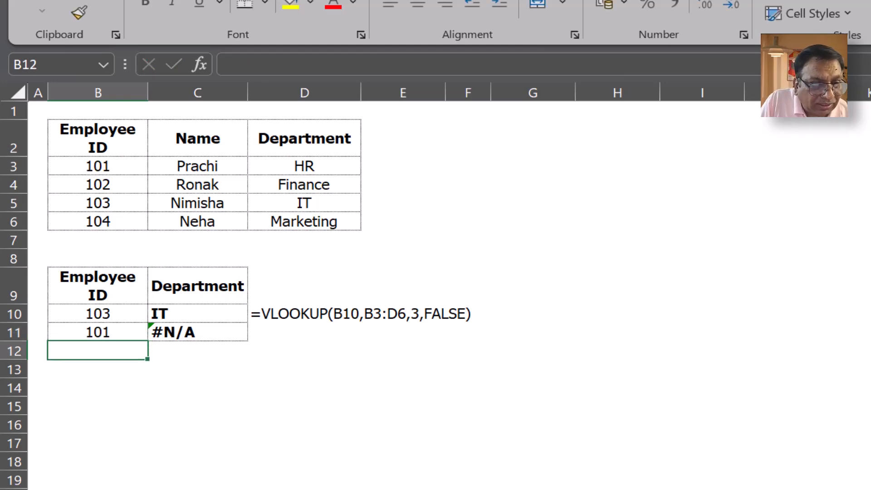
Check the formula in C11, and make the table range in C10's VLOOKUP absolute as $B$3:$D$6.
{"action": "left_click", "coordinate": [197, 332]}
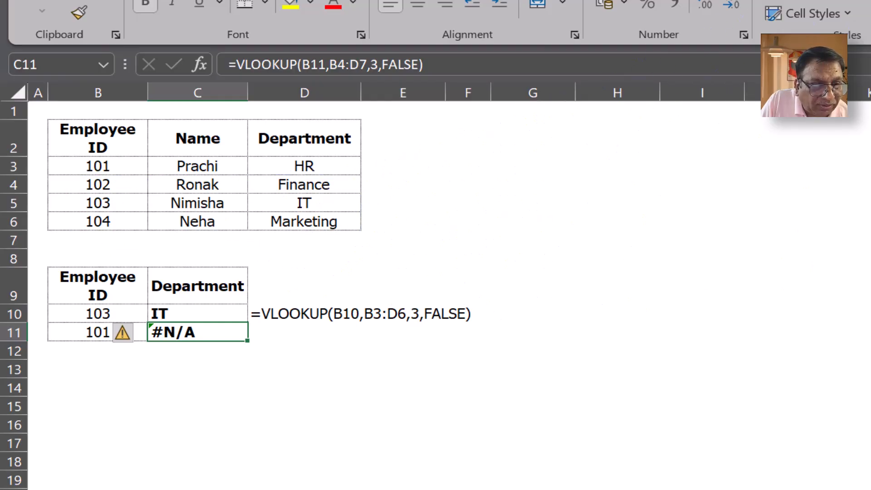
{"action": "left_click", "coordinate": [197, 314]}
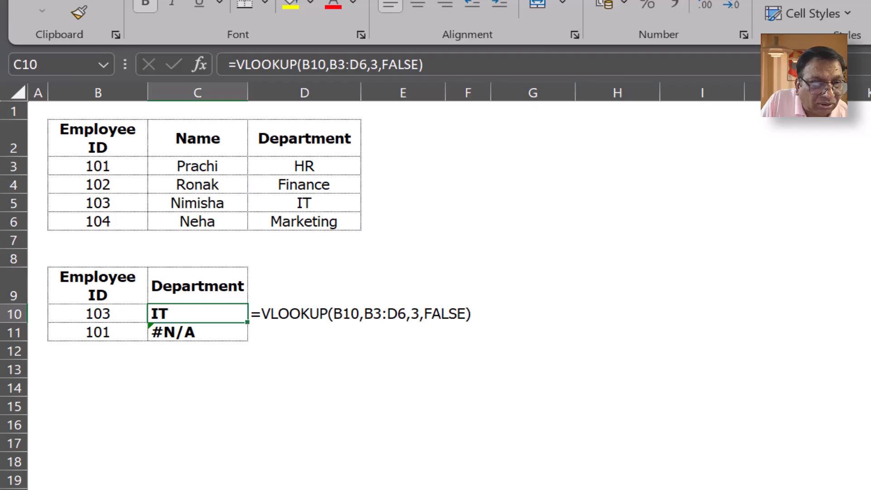
{"action": "left_click_drag", "start_coordinate": [330, 65], "coordinate": [367, 65]}
{"action": "key", "text": "F4"}
{"action": "key", "text": "Return"}
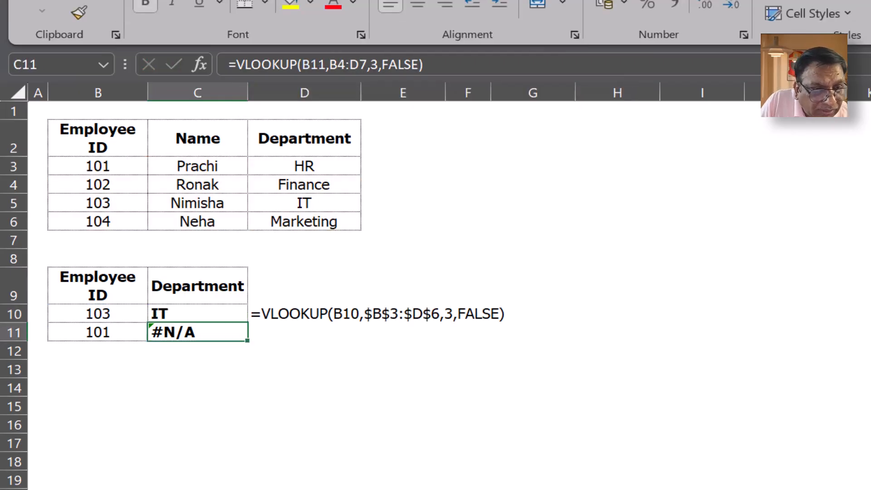
Refill C11 with the absolute-range VLOOKUP formula from C10.
{"action": "left_click", "coordinate": [198, 314]}
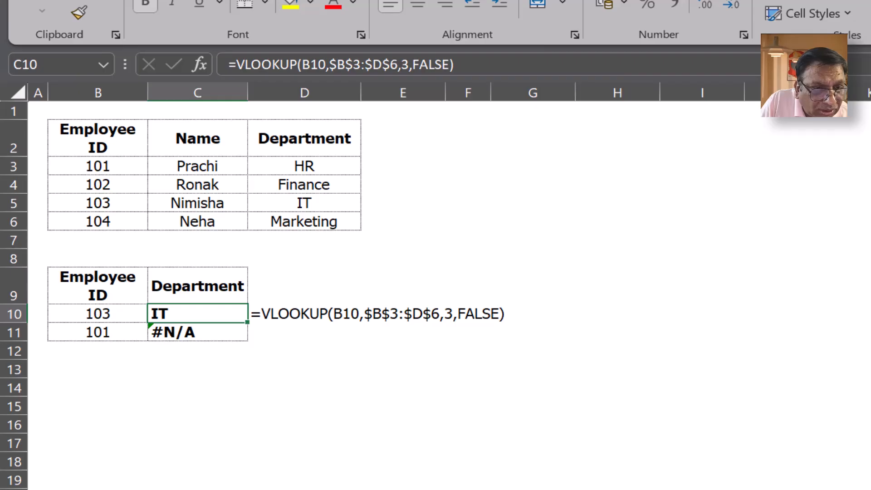
{"action": "left_click_drag", "start_coordinate": [247, 322], "coordinate": [247, 335]}
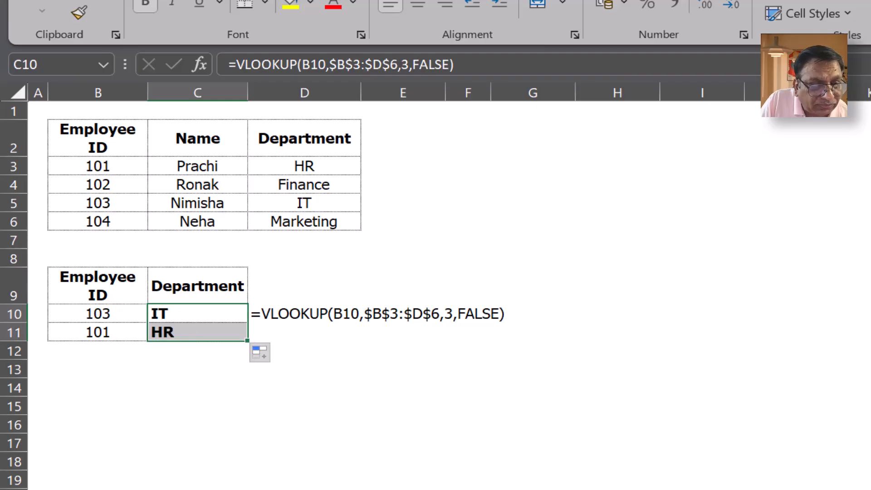
{"action": "left_click", "coordinate": [304, 368]}
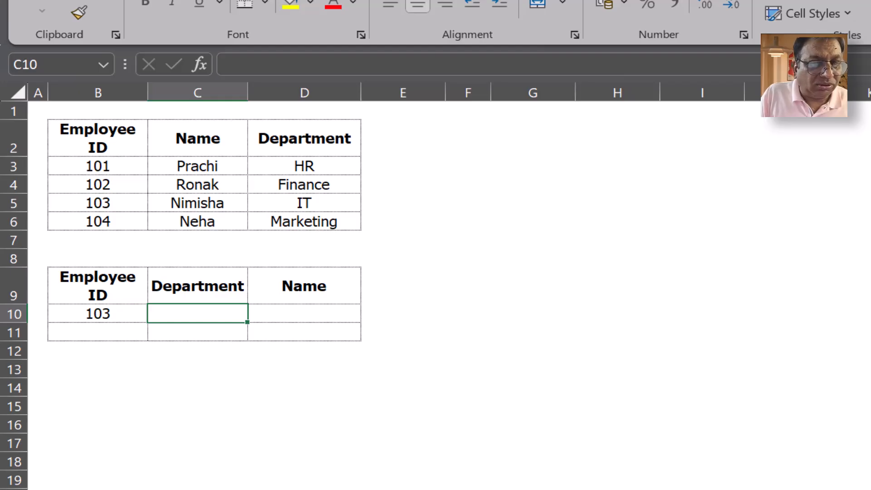
In C10, enter =VLOOKUP(B10,$B$3:$D$6,{3,2},0) to return both department and name for the employee ID.
{"action": "type", "text": "="}
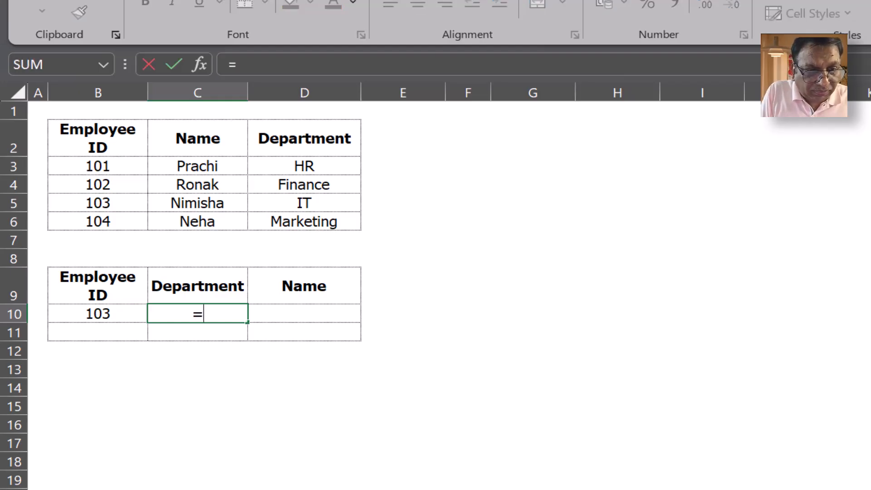
{"action": "type", "text": "VLOOKUP(B10,$B$3:$D$6"}
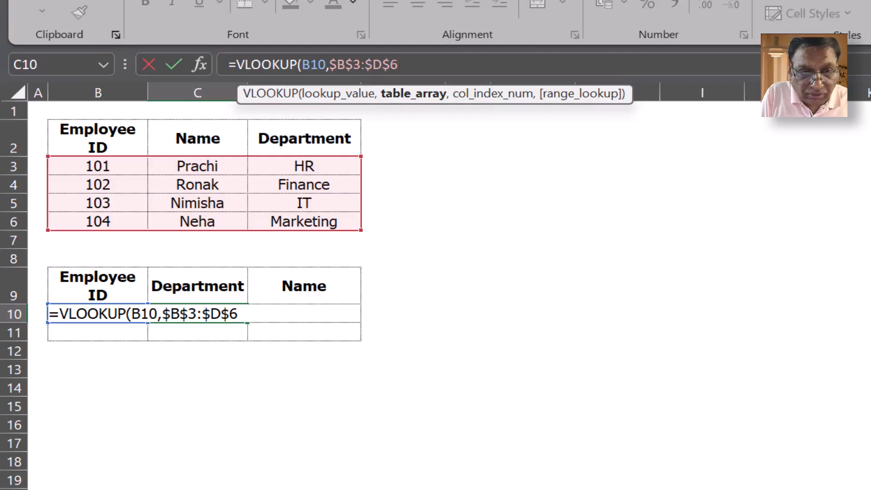
{"action": "type", "text": ","}
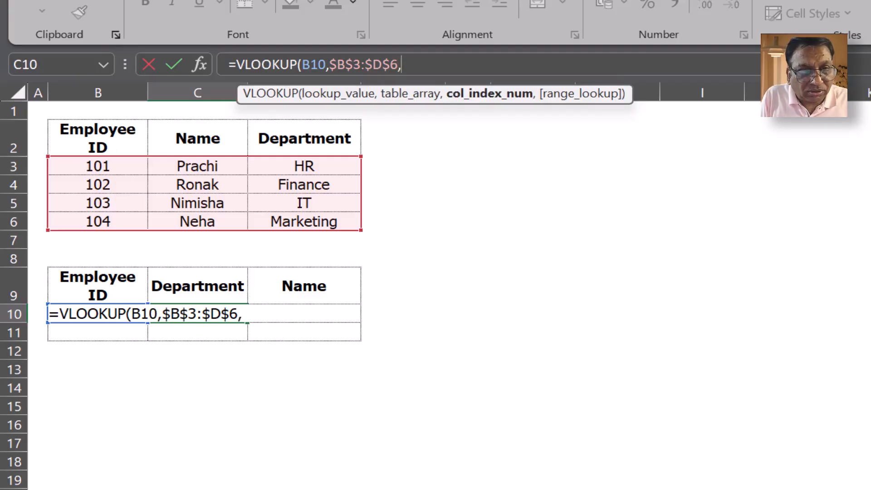
{"action": "type", "text": "{"}
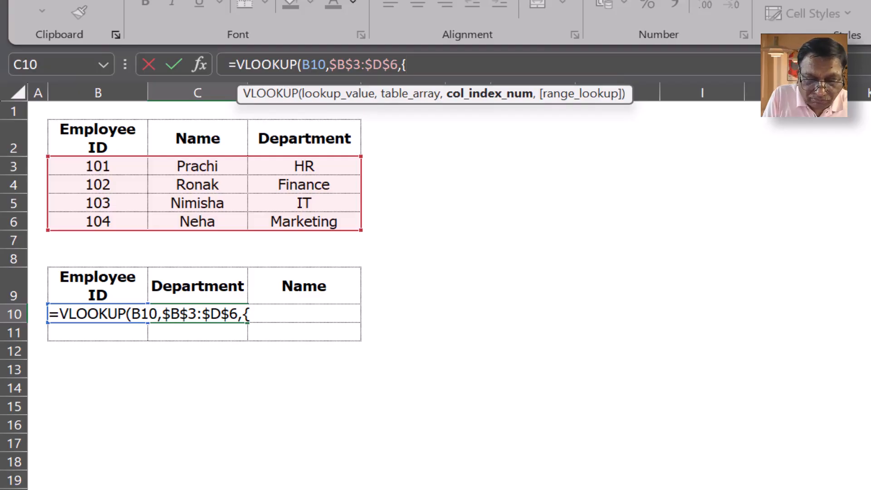
{"action": "type", "text": "3,2"}
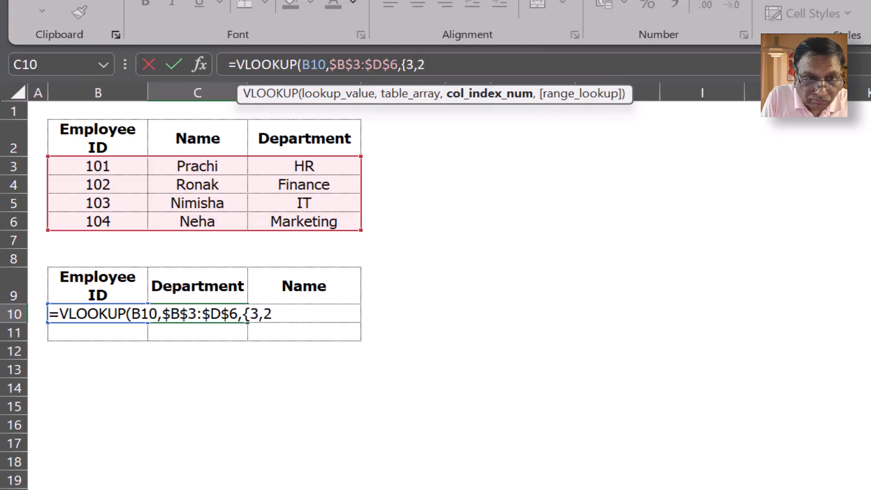
{"action": "type", "text": "},"}
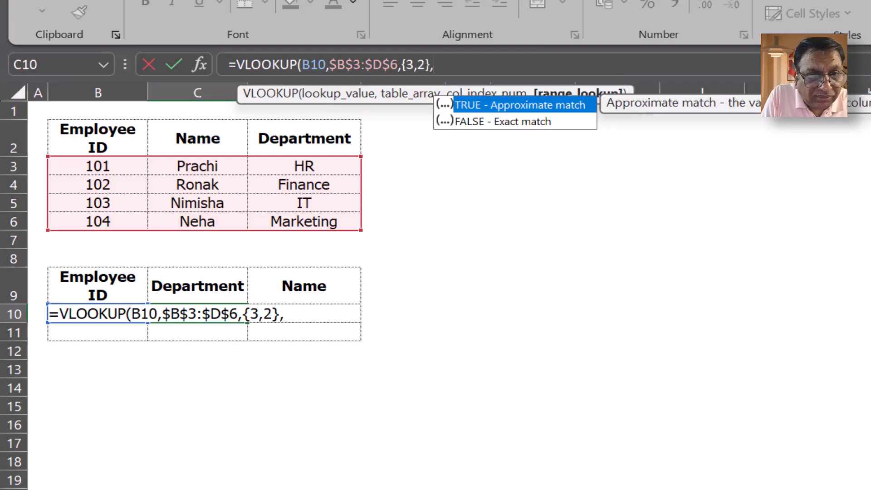
{"action": "type", "text": "0"}
{"action": "key", "text": "Return"}
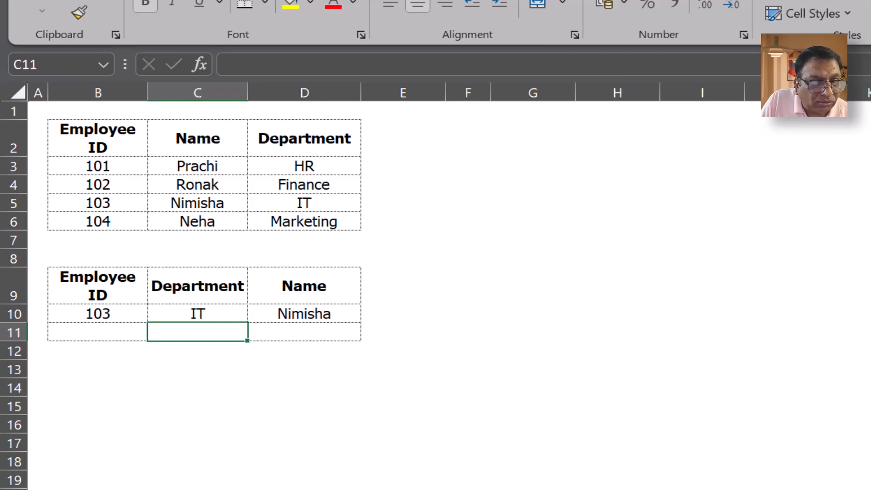
Examine the array formula in C10 and select its spilled range C10:D10.
{"action": "left_click", "coordinate": [198, 313]}
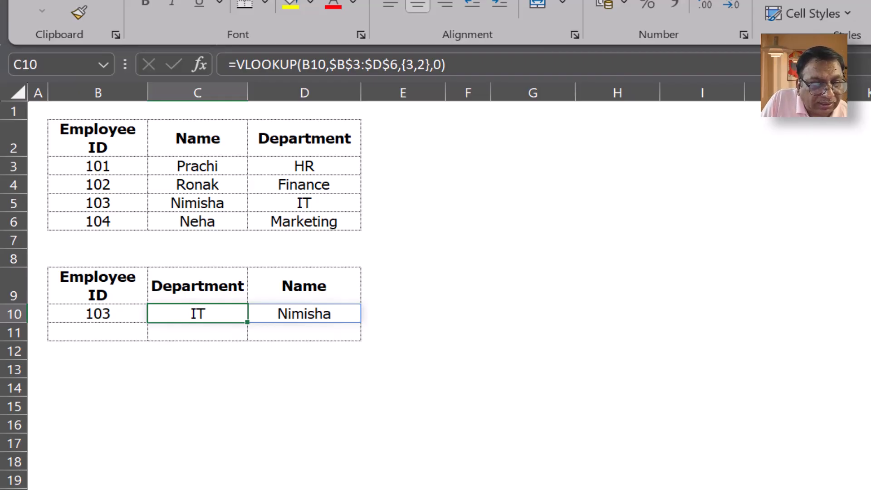
{"action": "key", "text": "shift+Right"}
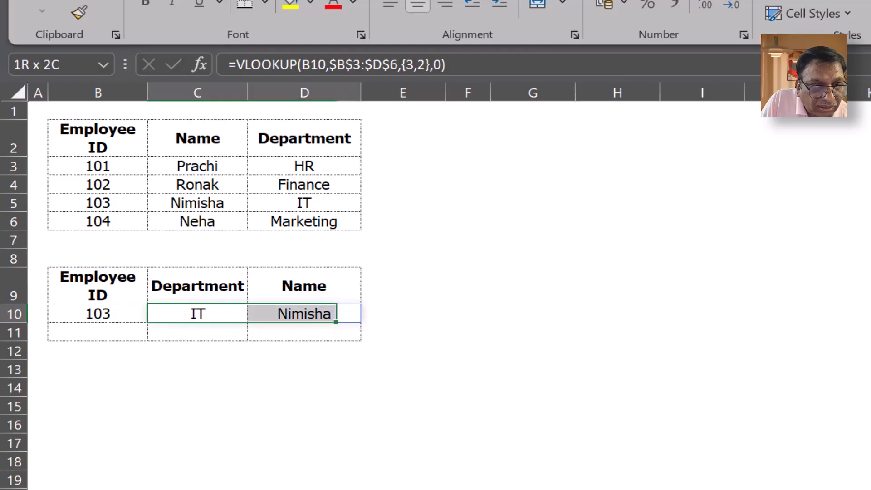
{"action": "key", "text": "ctrl+shift+Return"}
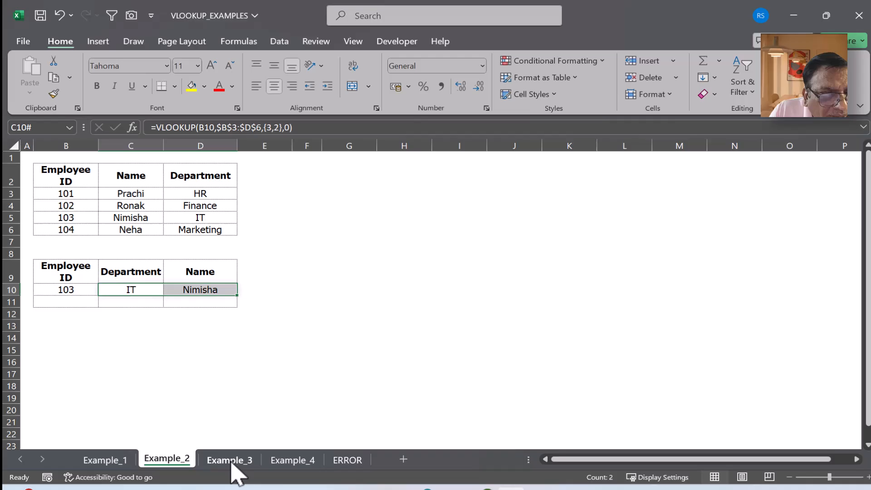
On the Example_3 sheet, start a VLOOKUP formula in C10 with B10 as the lookup value and B3:D6 as the table.
{"action": "left_click", "coordinate": [230, 462]}
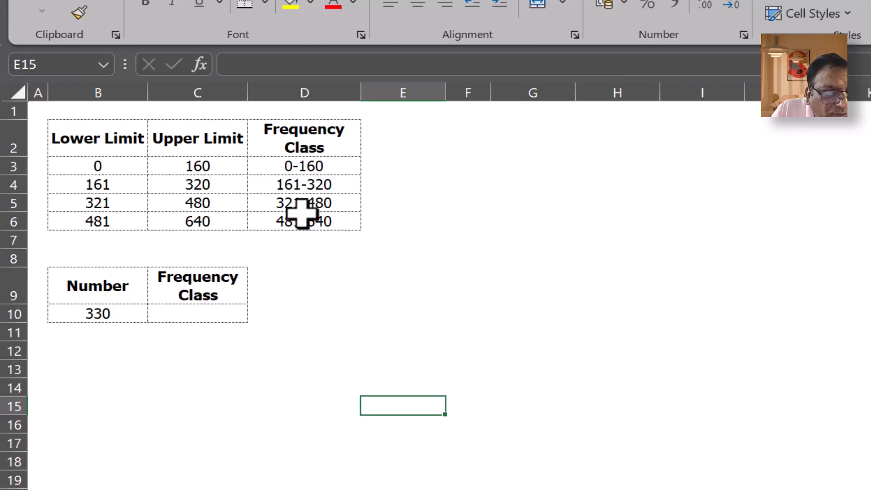
{"action": "left_click", "coordinate": [182, 313]}
{"action": "type", "text": "="}
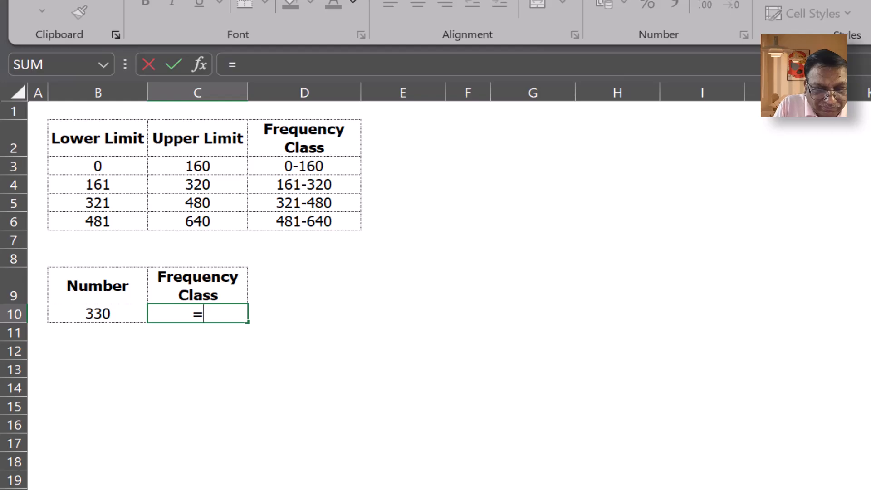
{"action": "type", "text": "vlo"}
{"action": "key", "text": "Tab"}
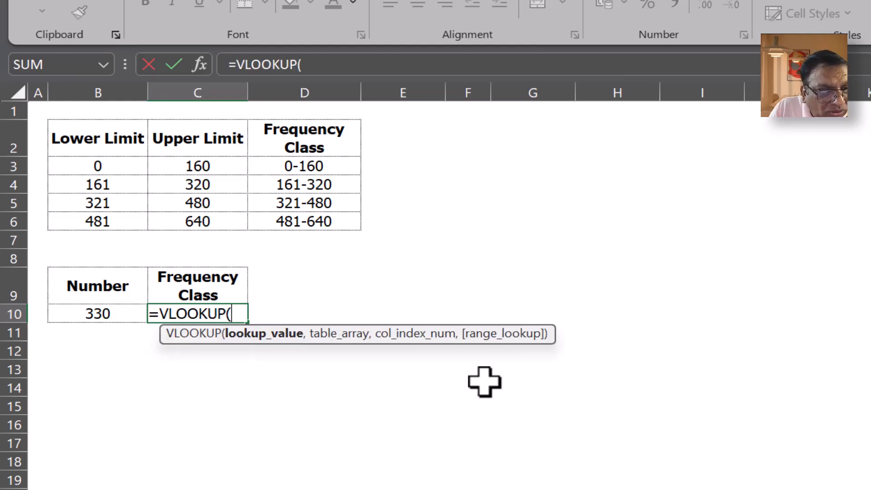
{"action": "left_click", "coordinate": [91, 314]}
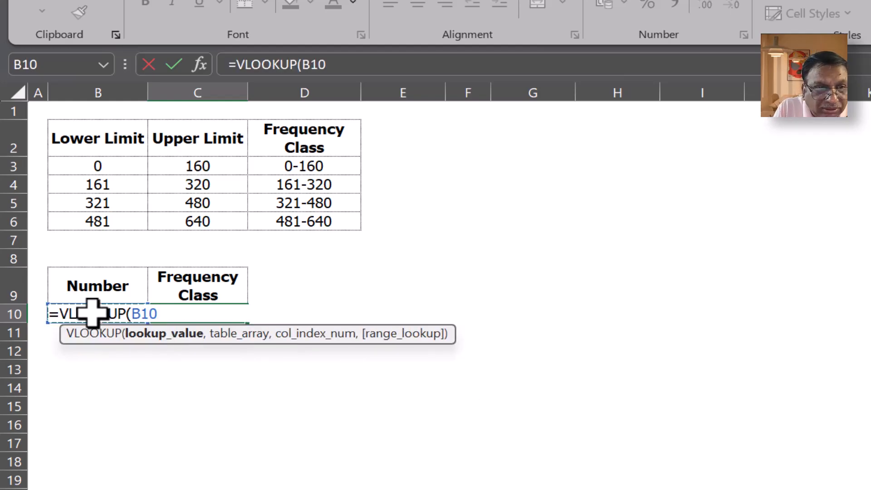
{"action": "type", "text": ","}
{"action": "left_click_drag", "start_coordinate": [109, 166], "coordinate": [280, 221]}
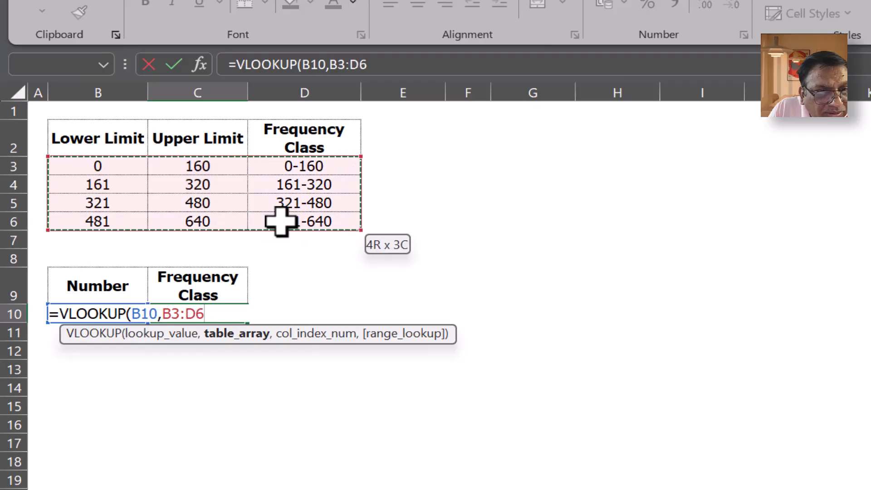
Make the table range absolute as $B$3:$D$6 and complete C10's VLOOKUP with column index 3 and range lookup TRUE.
{"action": "left_click_drag", "start_coordinate": [328, 64], "coordinate": [358, 70]}
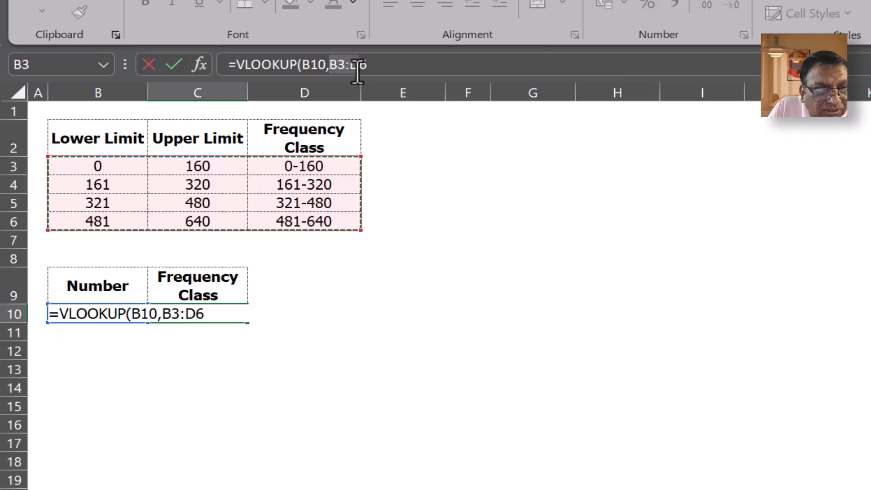
{"action": "key", "text": "F4"}
{"action": "type", "text": ","}
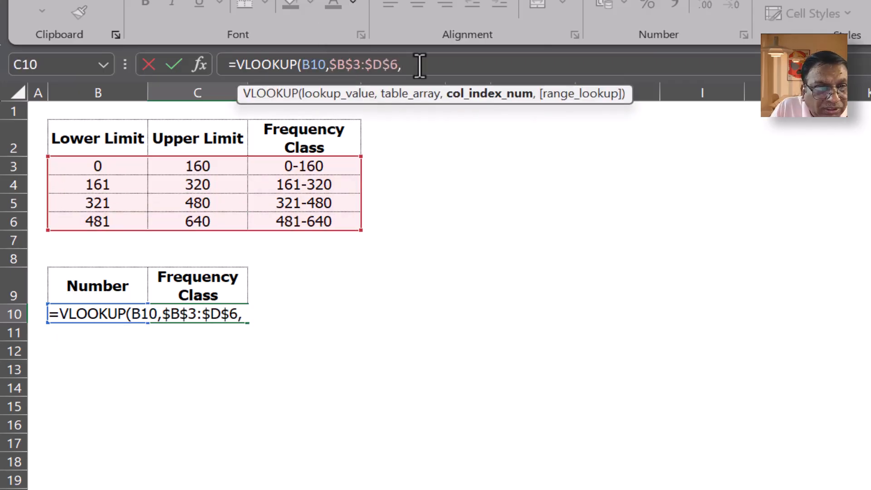
{"action": "type", "text": "3"}
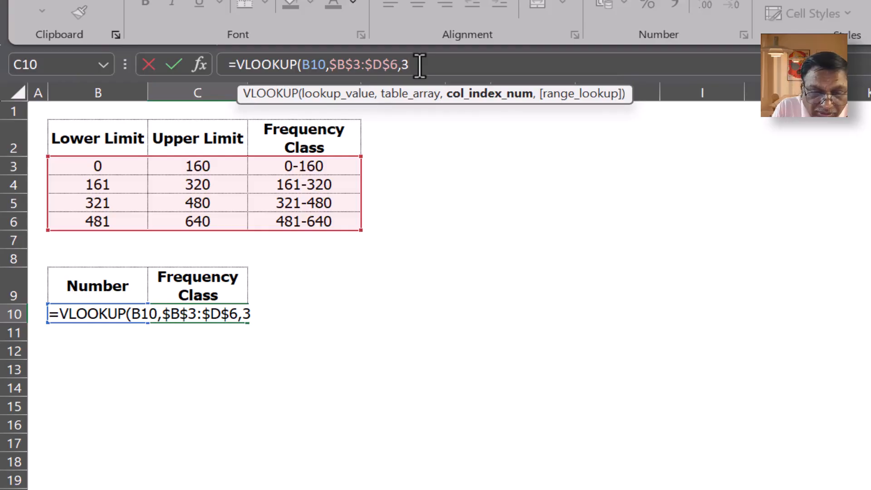
{"action": "type", "text": ","}
{"action": "key", "text": "Tab"}
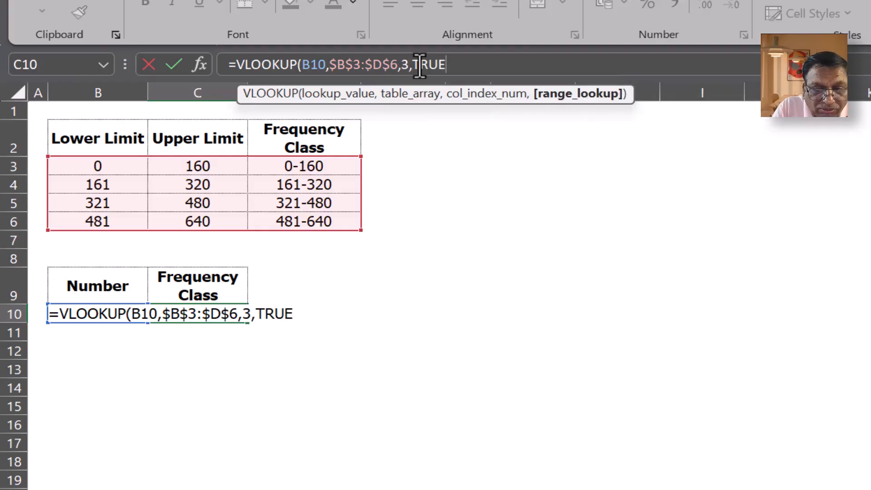
{"action": "key", "text": "Return"}
Examine C10's approximate-match formula and compare the number in B10 with the lower limit in B5.
{"action": "left_click", "coordinate": [201, 314]}
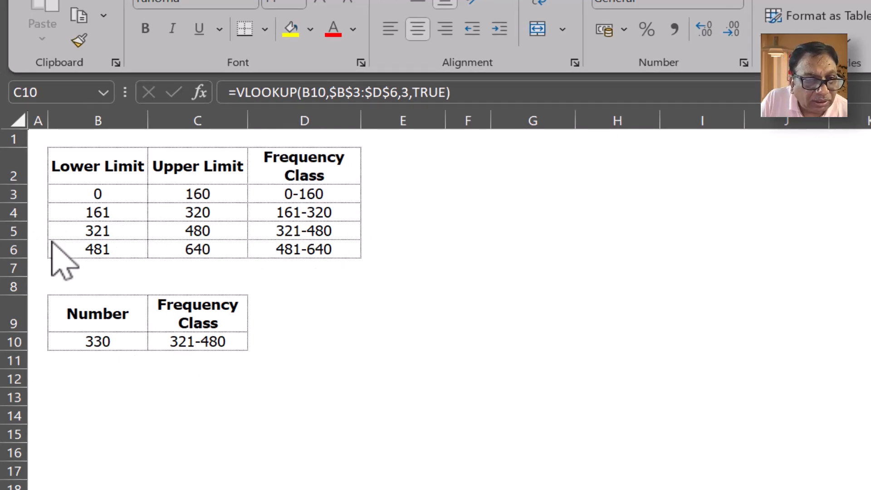
{"action": "left_click", "coordinate": [103, 232]}
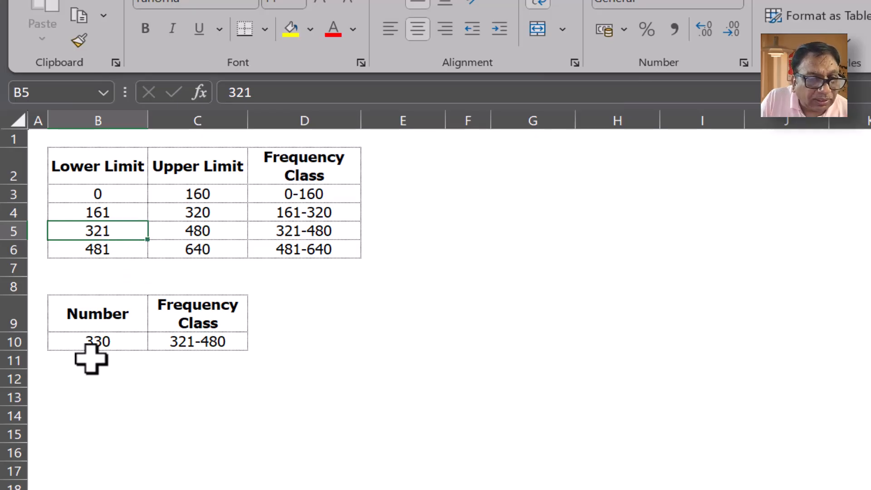
{"action": "left_click", "coordinate": [102, 344]}
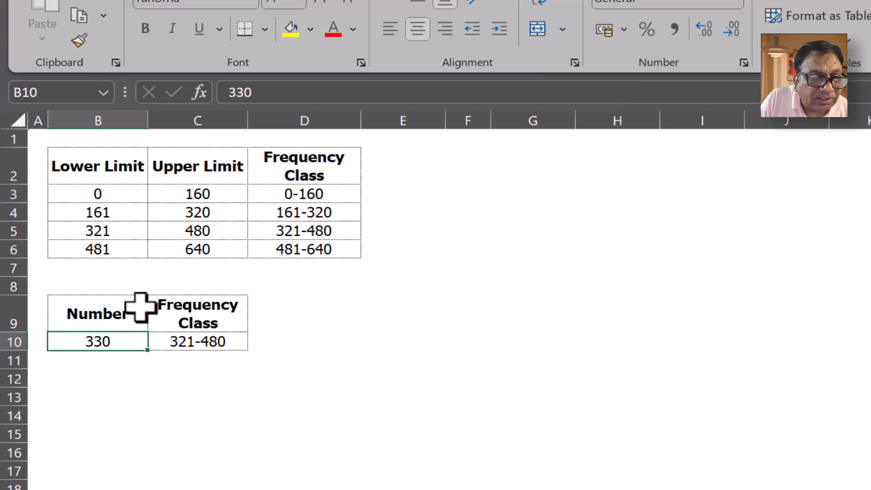
{"action": "left_click", "coordinate": [115, 230]}
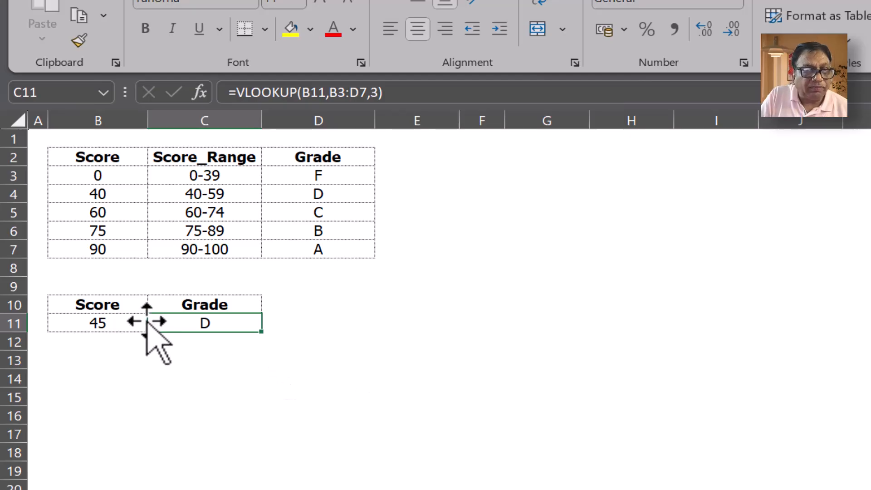
On the Example_4 sheet, examine how the score in B11 is matched against B3:B7 and how its grade is returned in C11.
{"action": "left_click", "coordinate": [145, 324]}
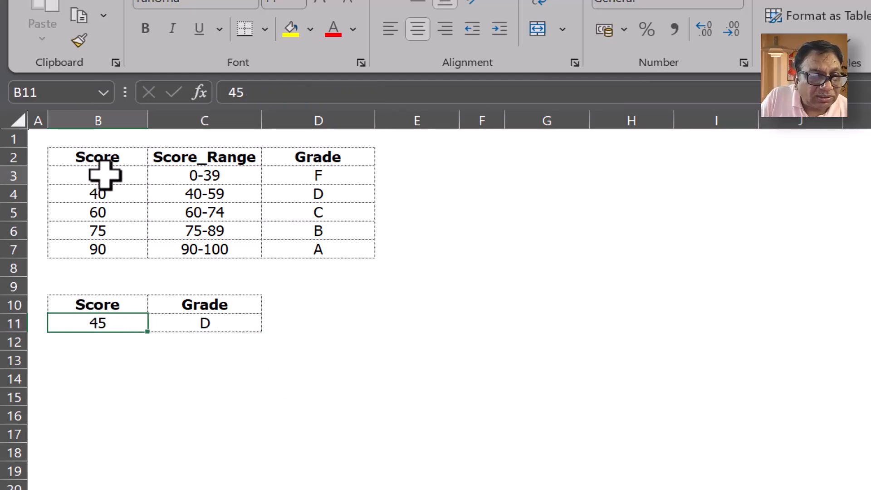
{"action": "left_click_drag", "start_coordinate": [103, 175], "coordinate": [105, 245]}
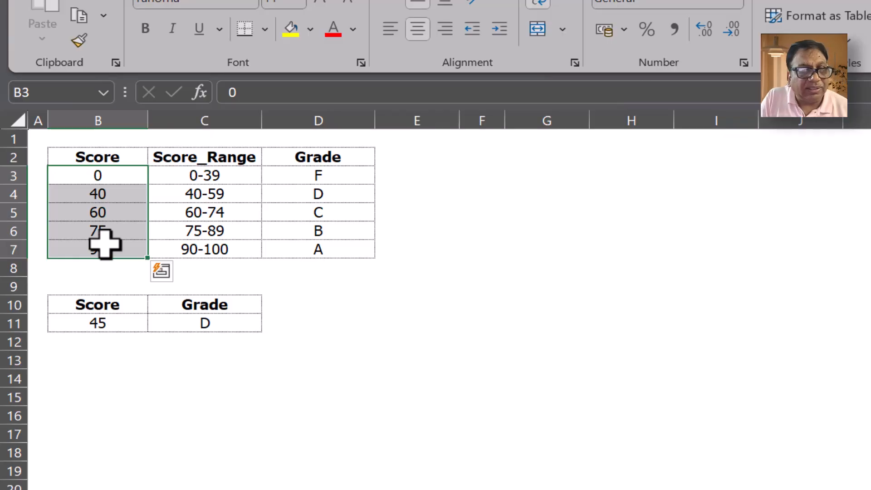
{"action": "left_click", "coordinate": [114, 323]}
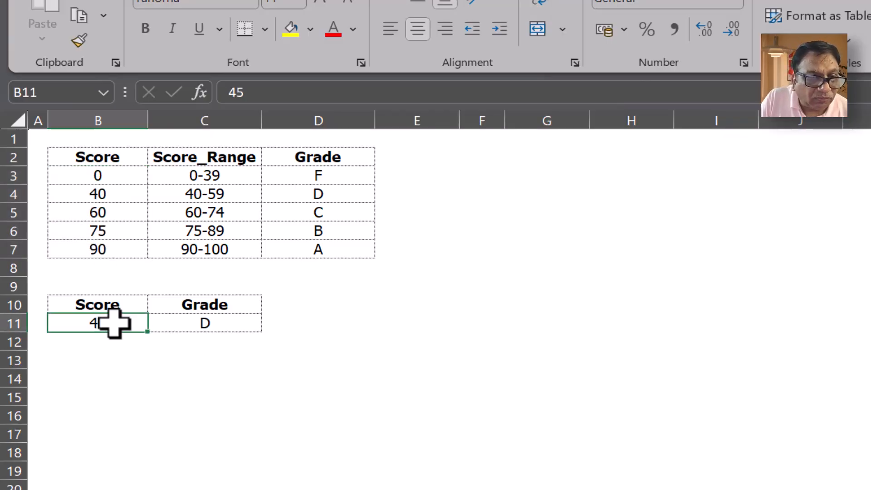
{"action": "left_click", "coordinate": [105, 192]}
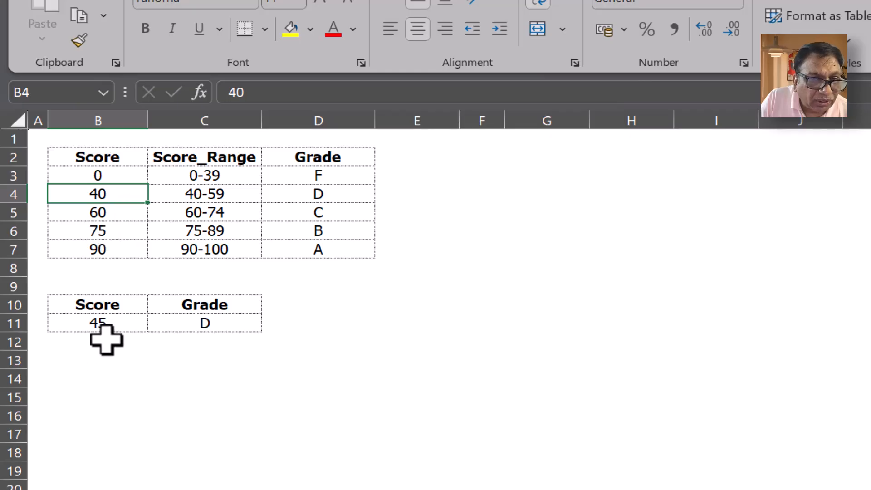
{"action": "left_click", "coordinate": [113, 325]}
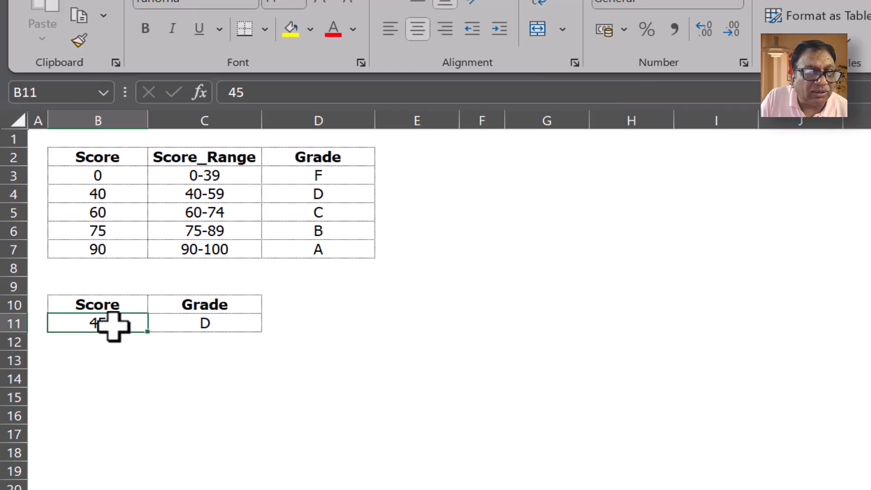
{"action": "left_click", "coordinate": [105, 190]}
{"action": "left_click", "coordinate": [318, 193]}
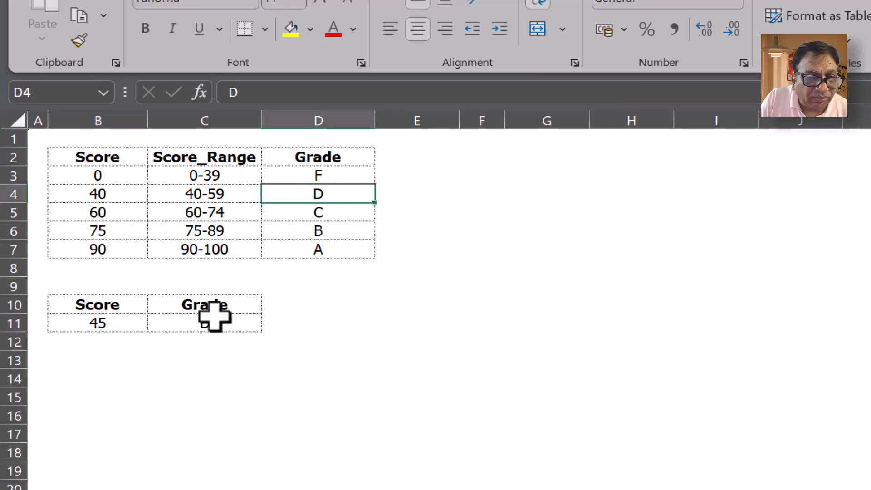
{"action": "left_click", "coordinate": [214, 320]}
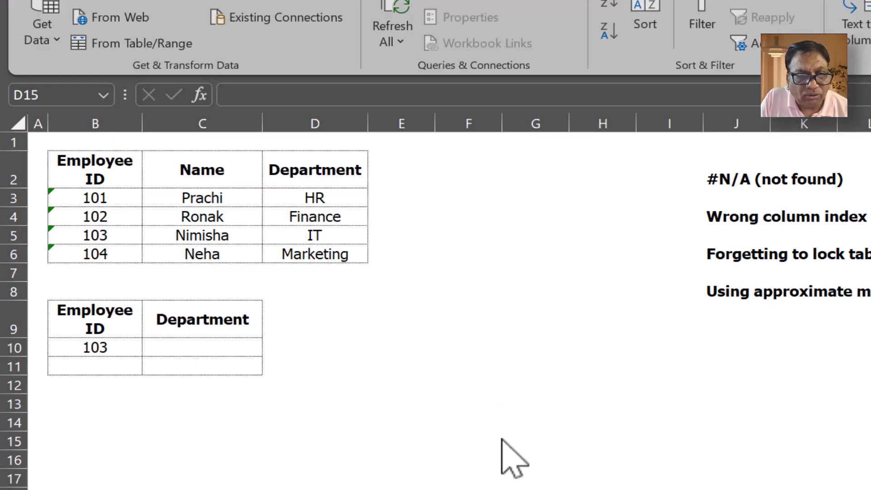
On the ERROR sheet, enter =VLOOKUP(B10,B3:D6,3,0) in C10 to look up the employee's department.
{"action": "left_click", "coordinate": [211, 349]}
{"action": "type", "text": "=vlo"}
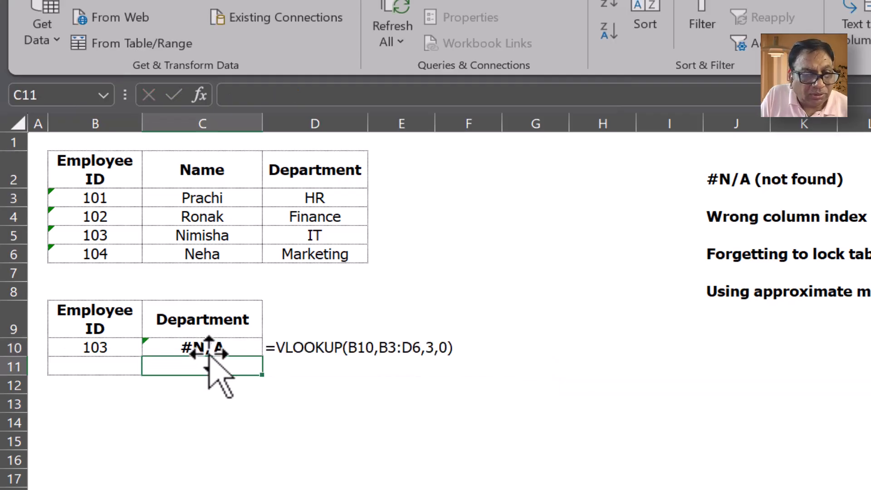
{"action": "left_click", "coordinate": [223, 349]}
Examine the formula in C10 and compare the lookup ID in B10 with the employee IDs in B3:B6.
{"action": "left_click", "coordinate": [90, 348]}
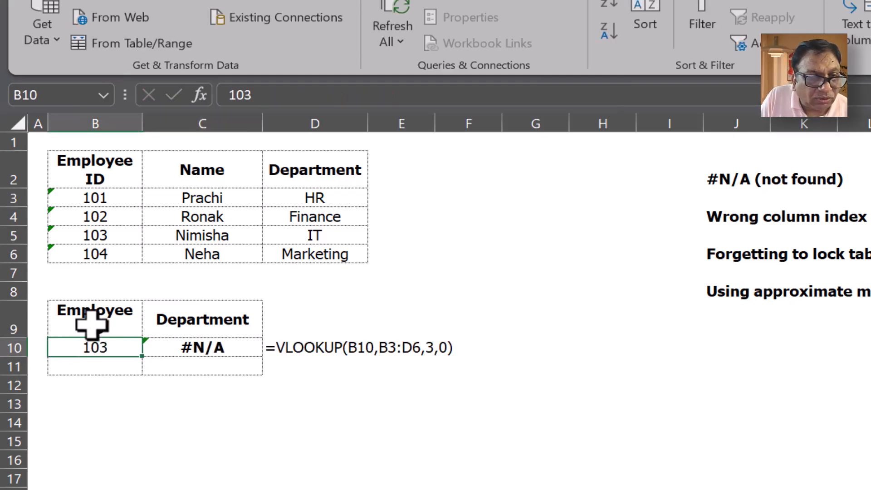
{"action": "left_click", "coordinate": [93, 235]}
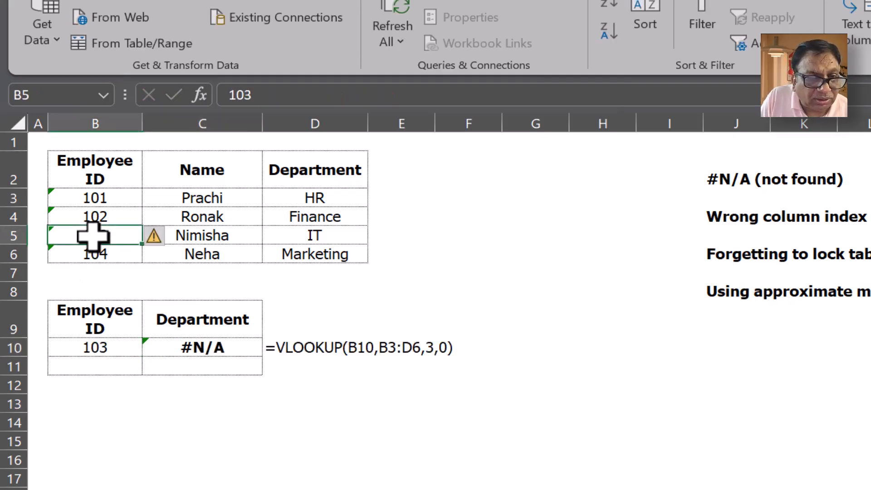
{"action": "left_click", "coordinate": [211, 350]}
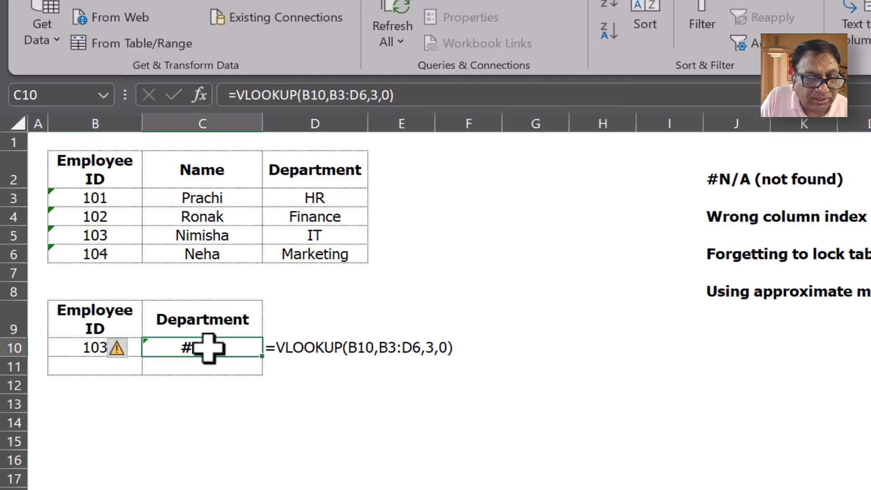
{"action": "left_click", "coordinate": [89, 347]}
{"action": "left_click", "coordinate": [101, 195]}
{"action": "left_click", "coordinate": [100, 187]}
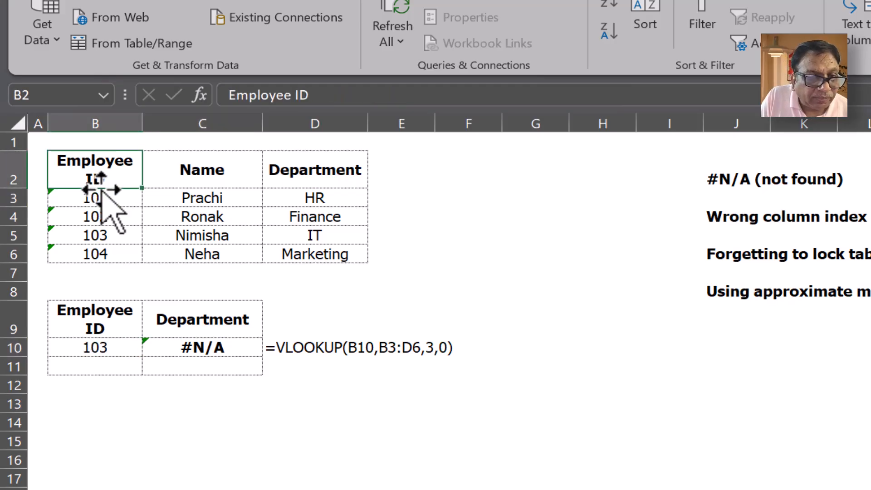
{"action": "left_click", "coordinate": [105, 200]}
{"action": "left_click_drag", "start_coordinate": [104, 200], "coordinate": [105, 251]}
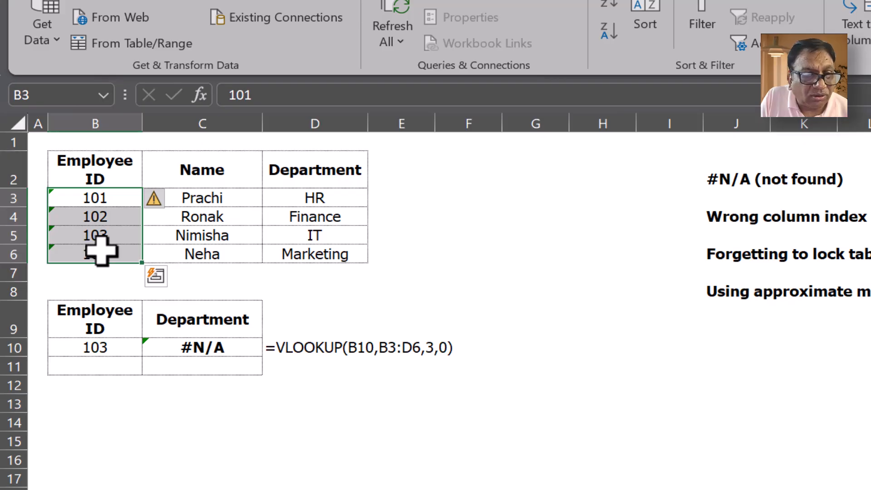
{"action": "left_click", "coordinate": [102, 348]}
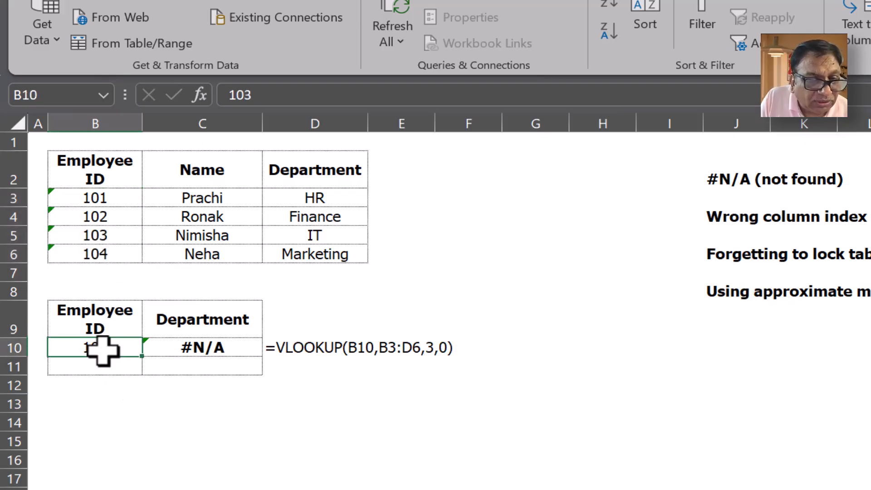
Convert the text-stored employee IDs in B3:B6 to numbers and check the VLOOKUP in C10.
{"action": "left_click_drag", "start_coordinate": [102, 195], "coordinate": [109, 253]}
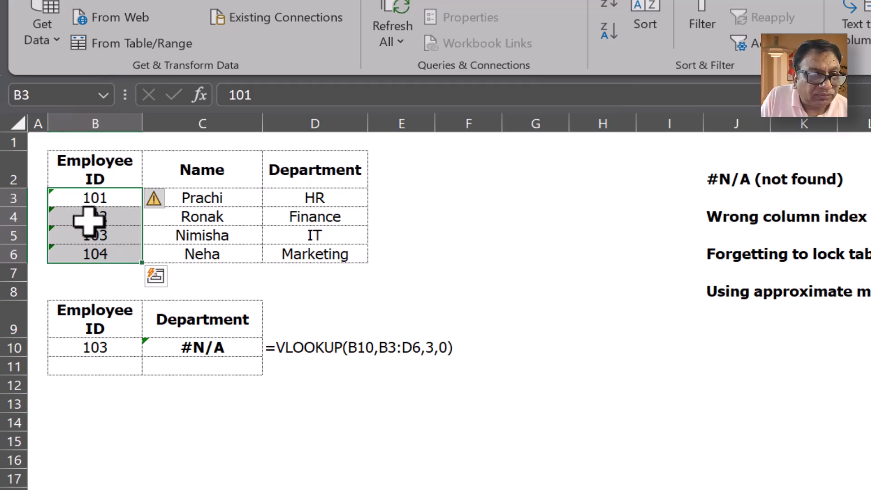
{"action": "left_click", "coordinate": [172, 200]}
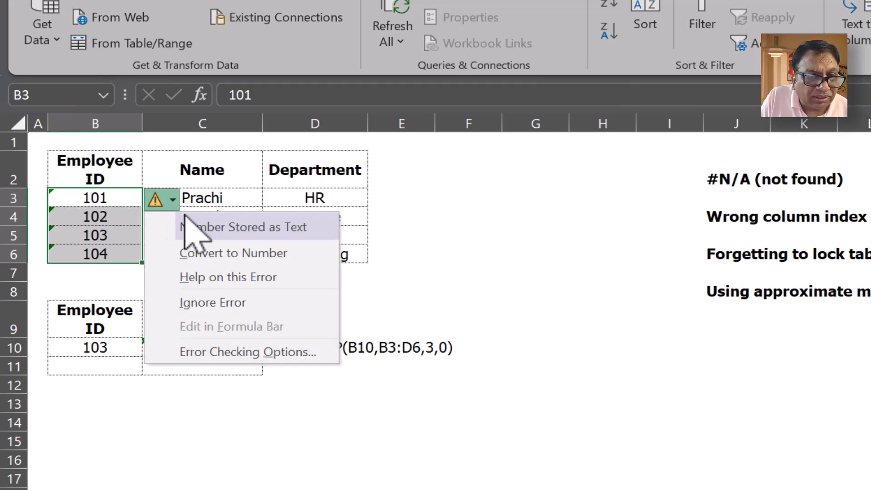
{"action": "left_click", "coordinate": [213, 253]}
{"action": "left_click", "coordinate": [206, 350]}
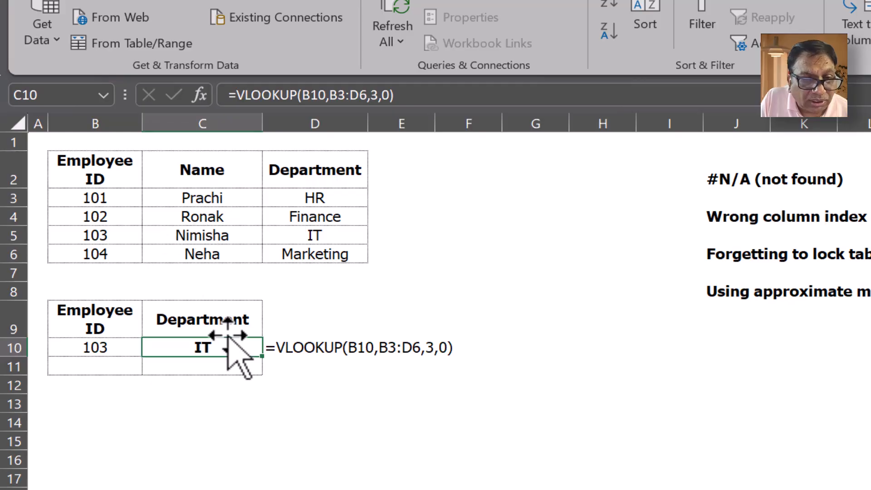
Change the column index in C10's VLOOKUP formula to 4.
{"action": "left_click", "coordinate": [375, 104]}
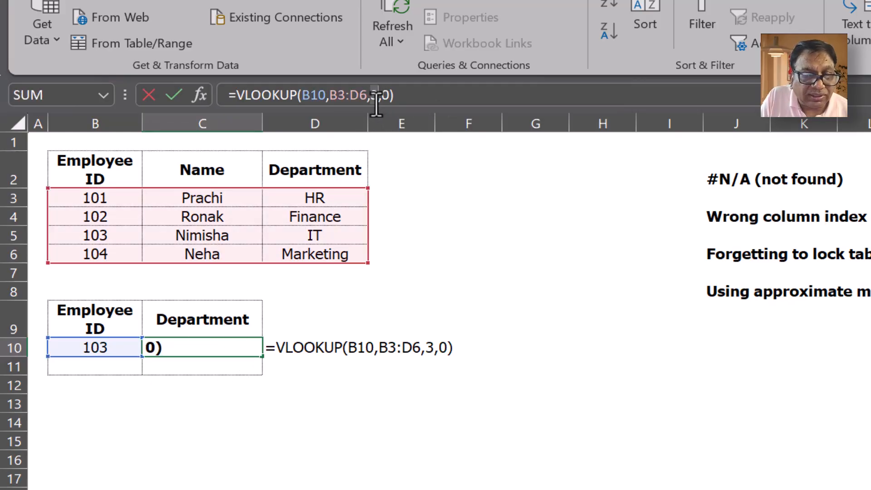
{"action": "double_click", "coordinate": [376, 105]}
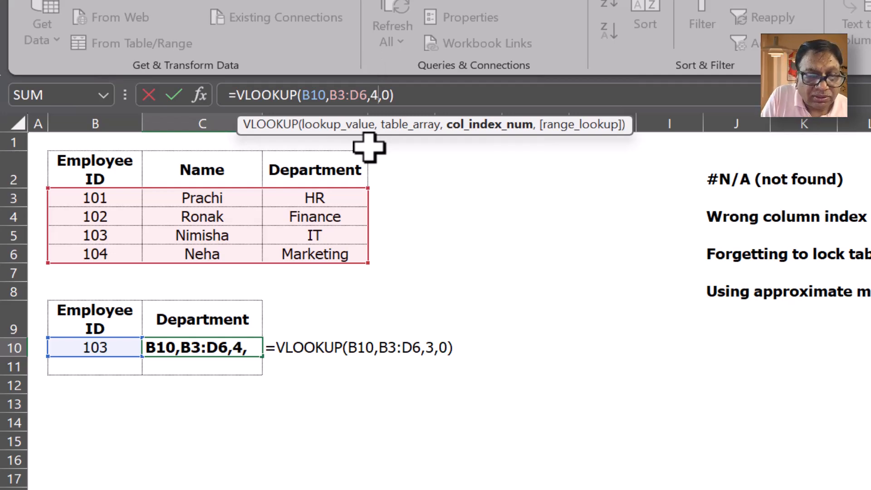
{"action": "key", "text": "Return"}
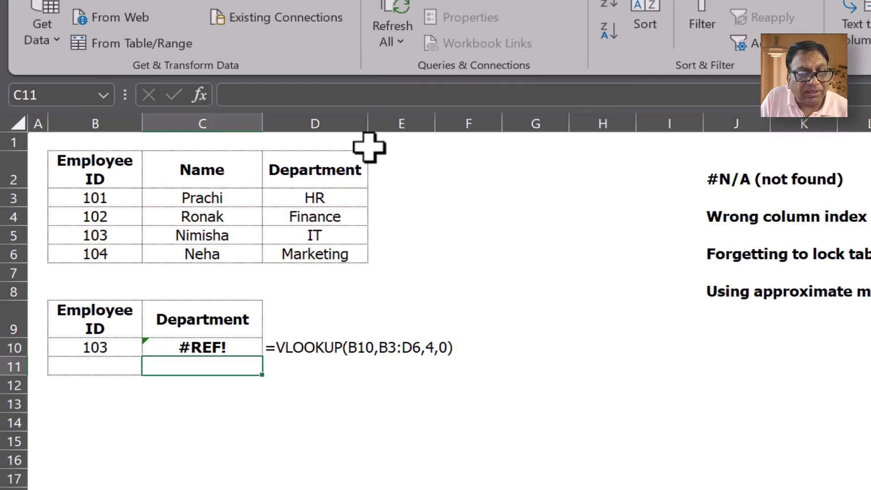
Change the column index in C10's VLOOKUP formula to 0.
{"action": "left_click", "coordinate": [213, 348]}
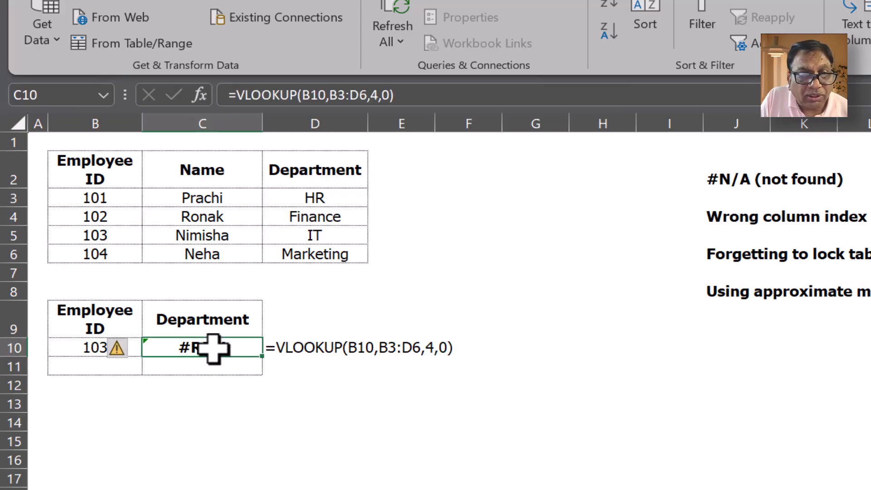
{"action": "left_click", "coordinate": [373, 95]}
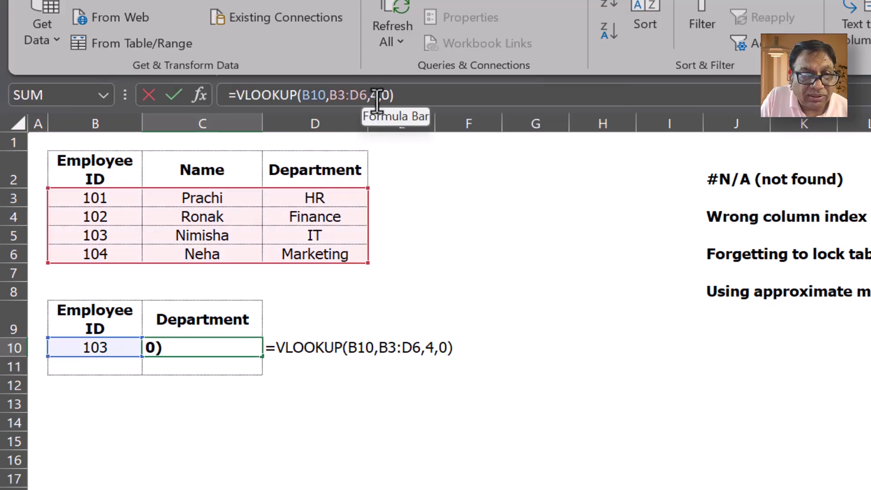
{"action": "double_click", "coordinate": [376, 95]}
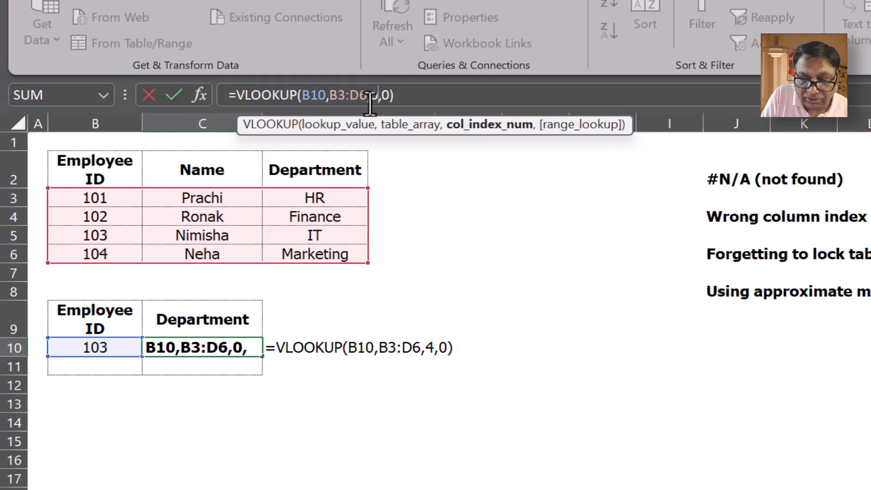
{"action": "type", "text": "0"}
{"action": "key", "text": "Return"}
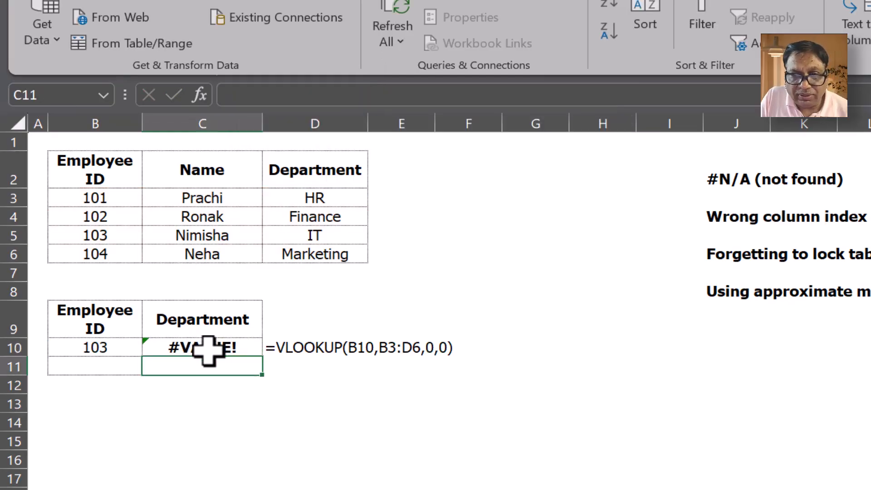
Correct the column index in C10's VLOOKUP formula to 3.
{"action": "left_click", "coordinate": [208, 350]}
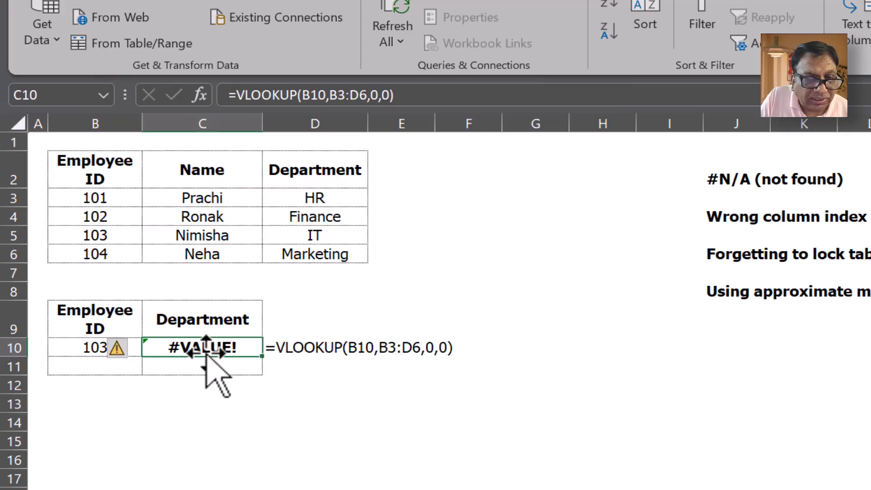
{"action": "left_click", "coordinate": [375, 106]}
{"action": "left_click", "coordinate": [362, 96]}
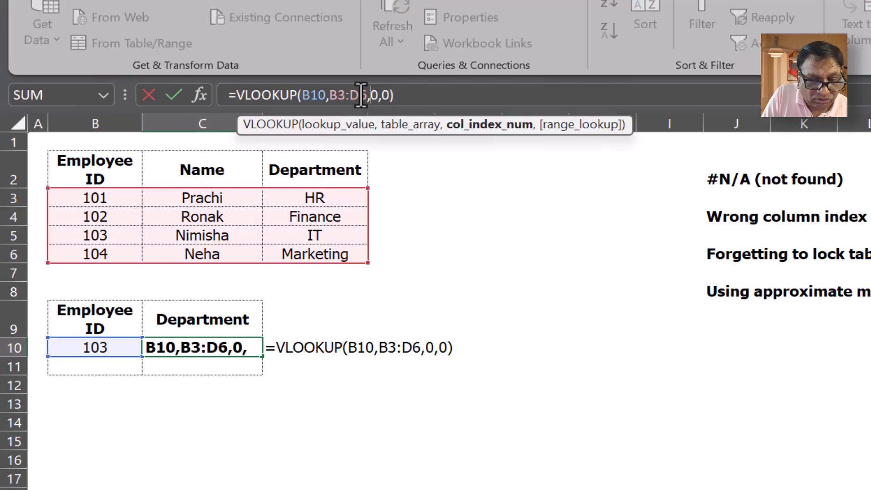
{"action": "type", "text": "3"}
Enter 101 in B11, fill C10's VLOOKUP formula down to C11, and compare the two formulas' table ranges.
{"action": "left_click", "coordinate": [92, 368]}
{"action": "type", "text": "101"}
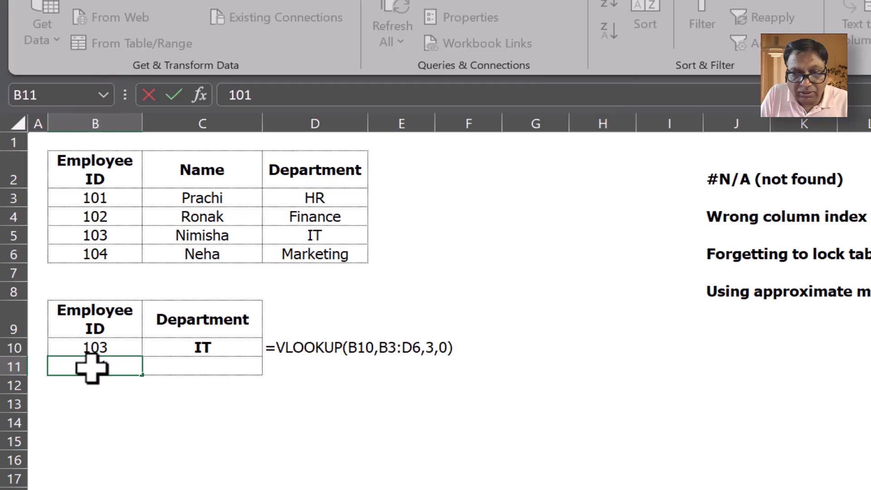
{"action": "key", "text": "Return"}
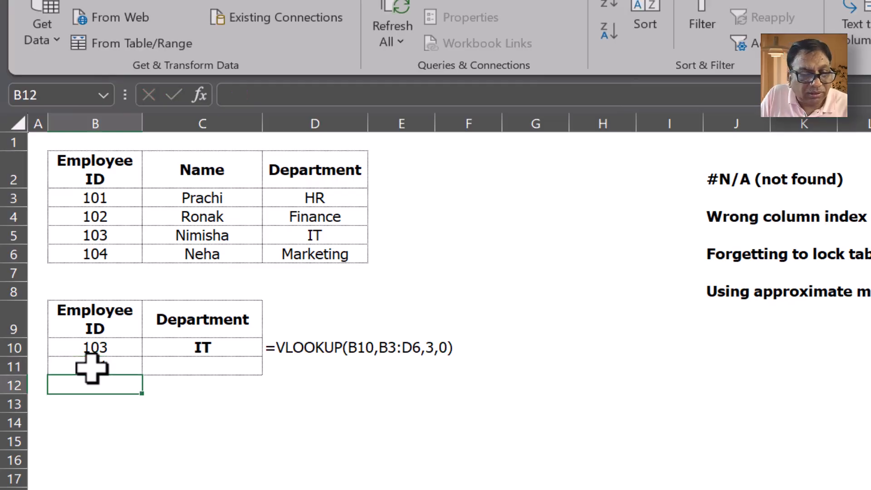
{"action": "left_click", "coordinate": [245, 350]}
{"action": "left_click_drag", "start_coordinate": [266, 358], "coordinate": [266, 376]}
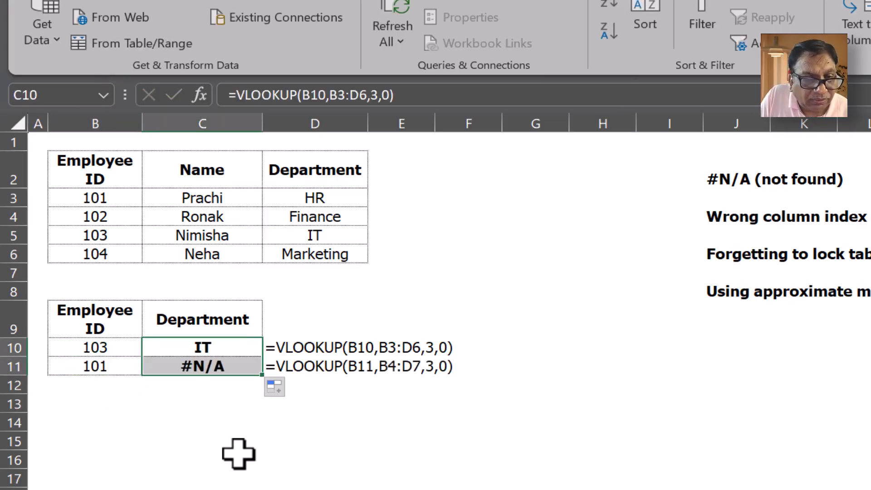
{"action": "left_click", "coordinate": [249, 365]}
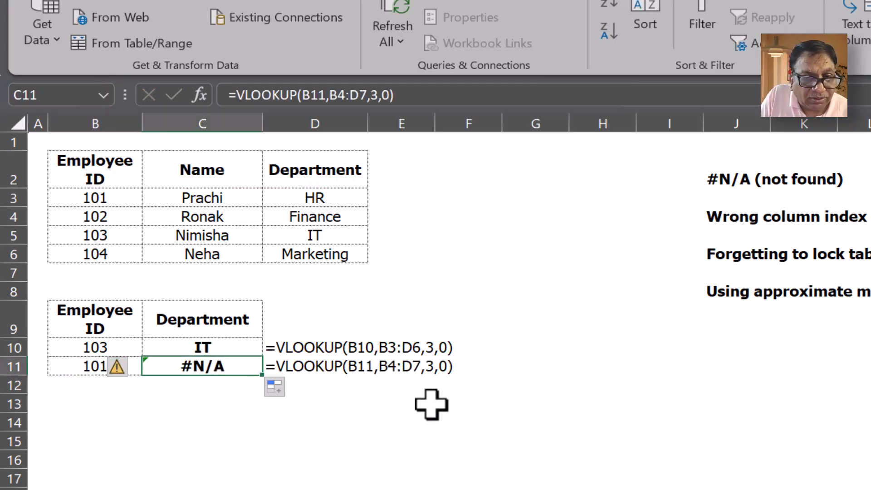
{"action": "left_click", "coordinate": [194, 347]}
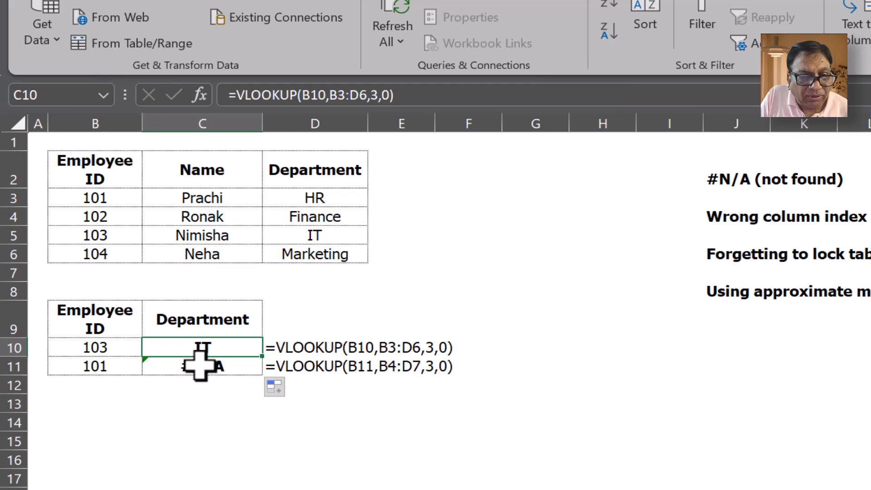